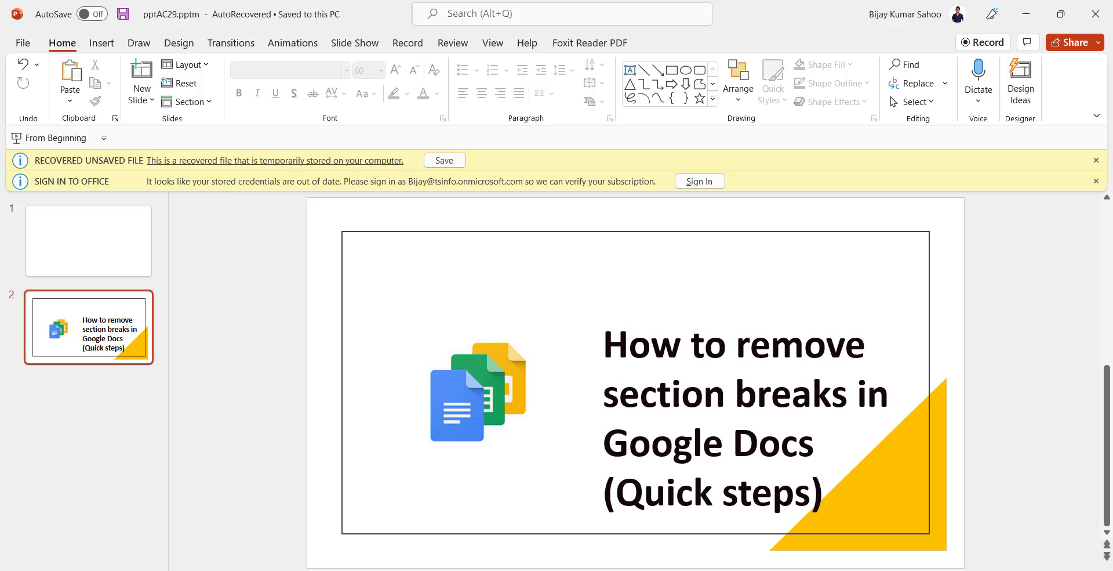
- Bring Chrome to the front and load the Google Docs home page from the pasted address
{"action": "left_click", "coordinate": [571, 530]}
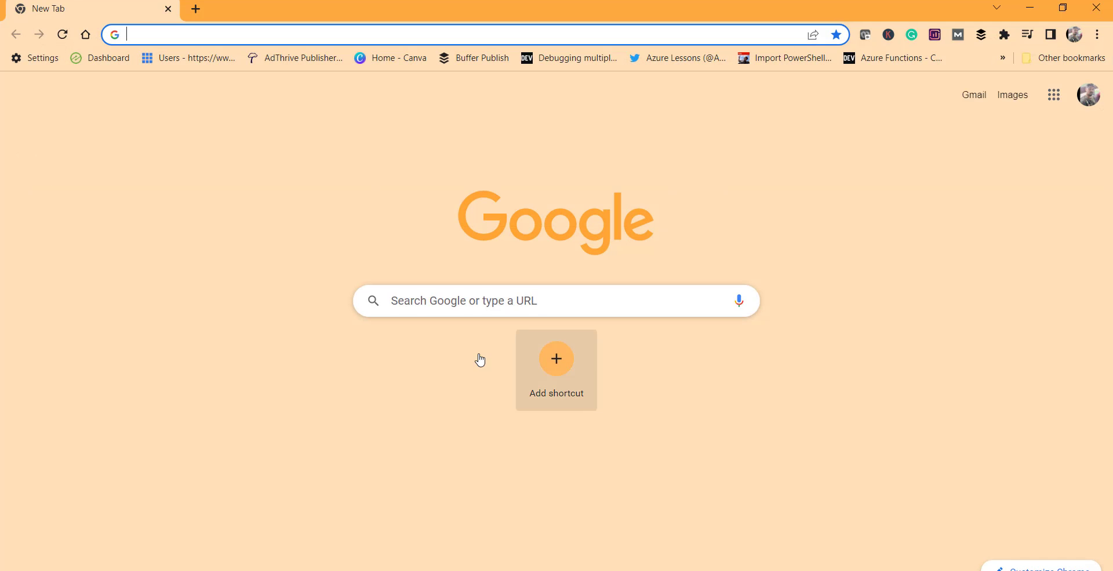
{"action": "right_click", "coordinate": [219, 34]}
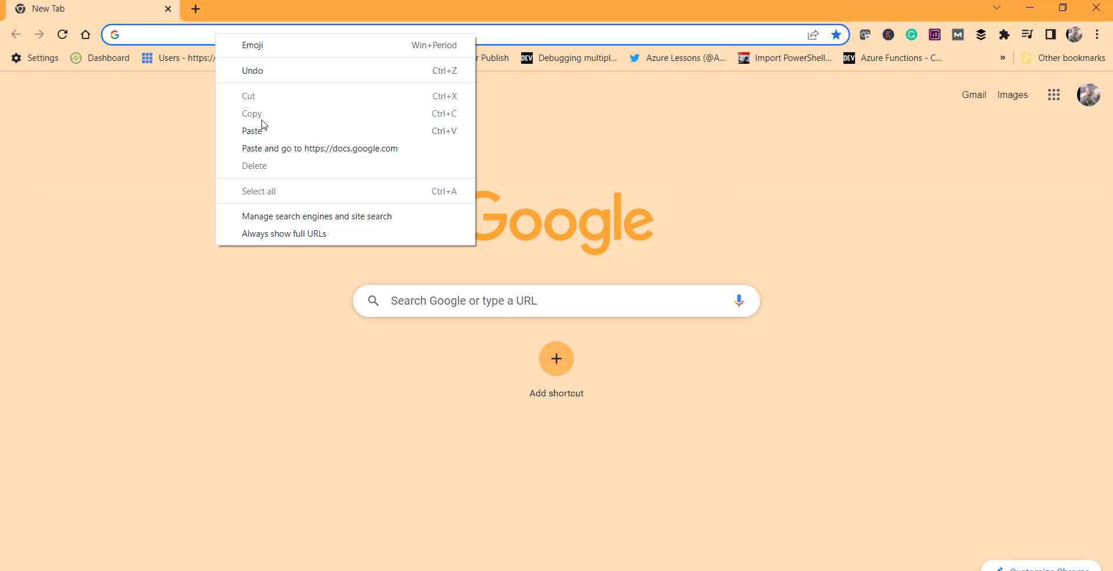
{"action": "left_click", "coordinate": [341, 149]}
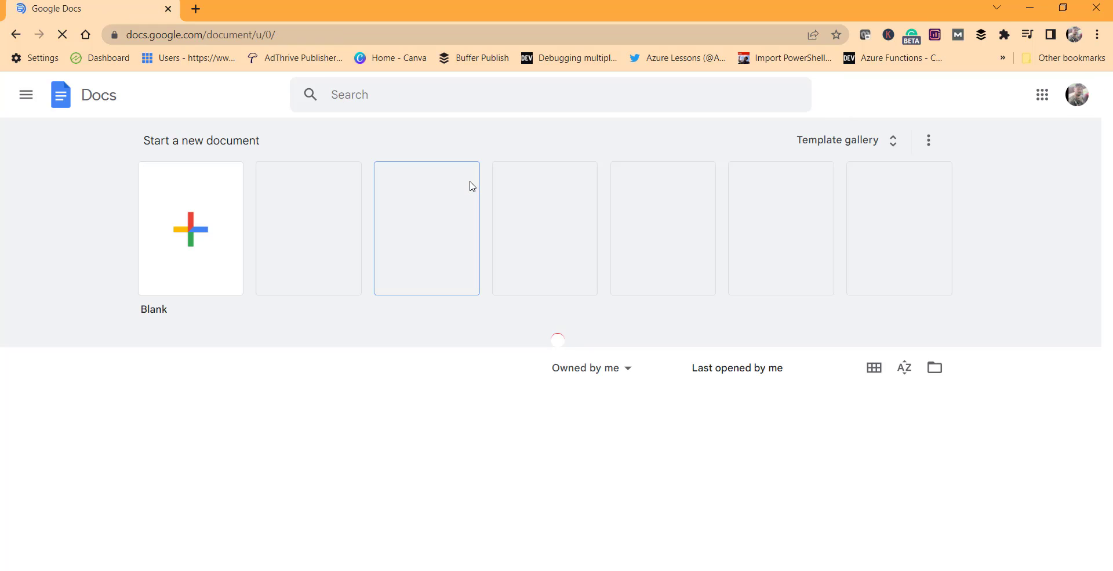
{"action": "scroll", "coordinate": [342, 382], "scroll_direction": "down", "scroll_amount": 1}
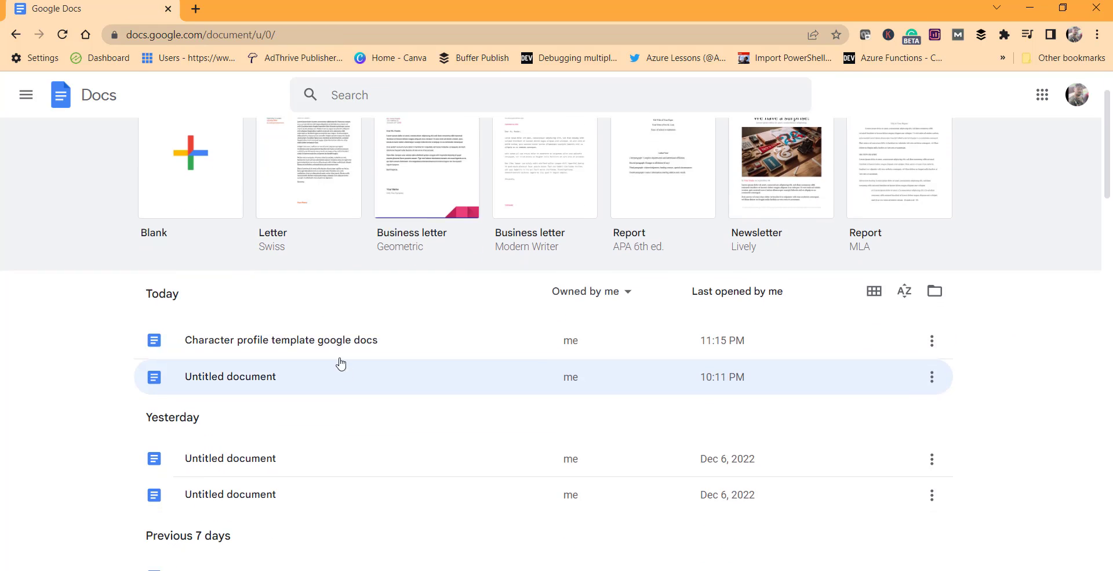
{"action": "scroll", "coordinate": [302, 331], "scroll_direction": "down", "scroll_amount": 1}
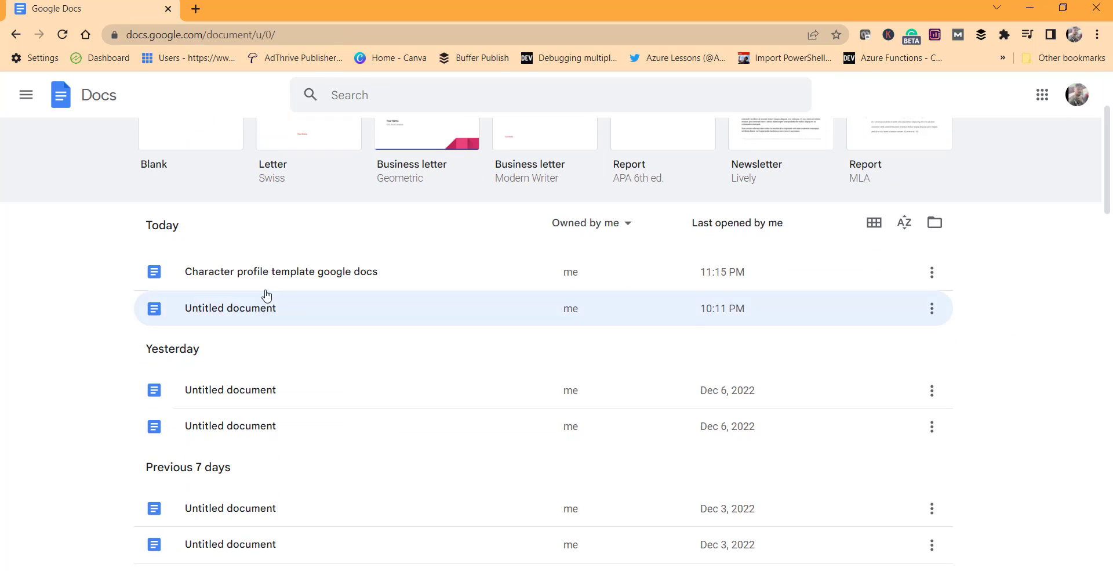
- Open the Character profile template document, scroll to list items 2 and 3, and show the View menu
{"action": "left_click", "coordinate": [342, 278]}
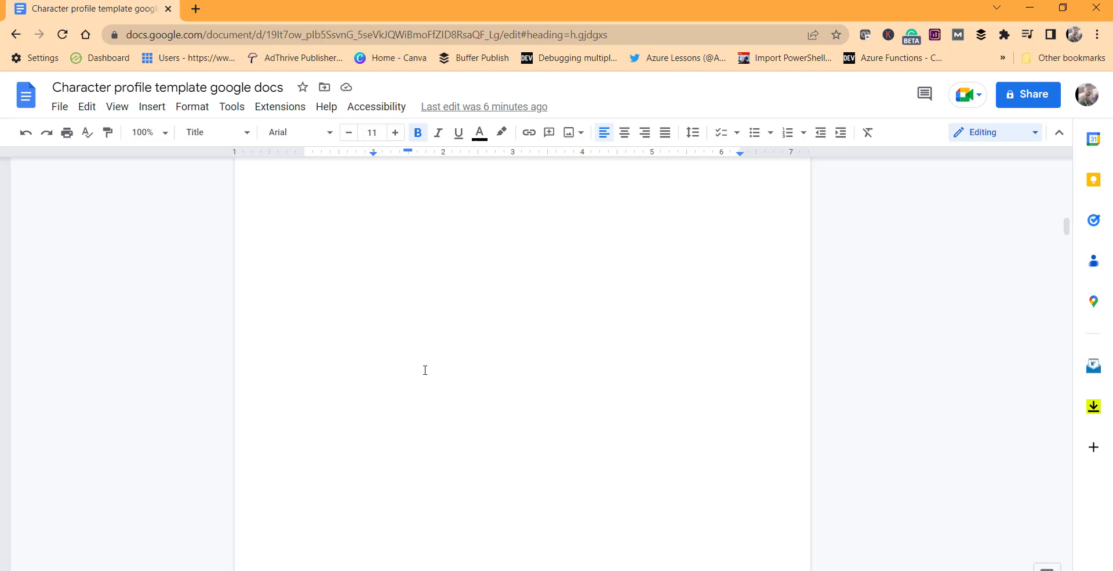
{"action": "scroll", "coordinate": [425, 370], "scroll_direction": "down", "scroll_amount": 7}
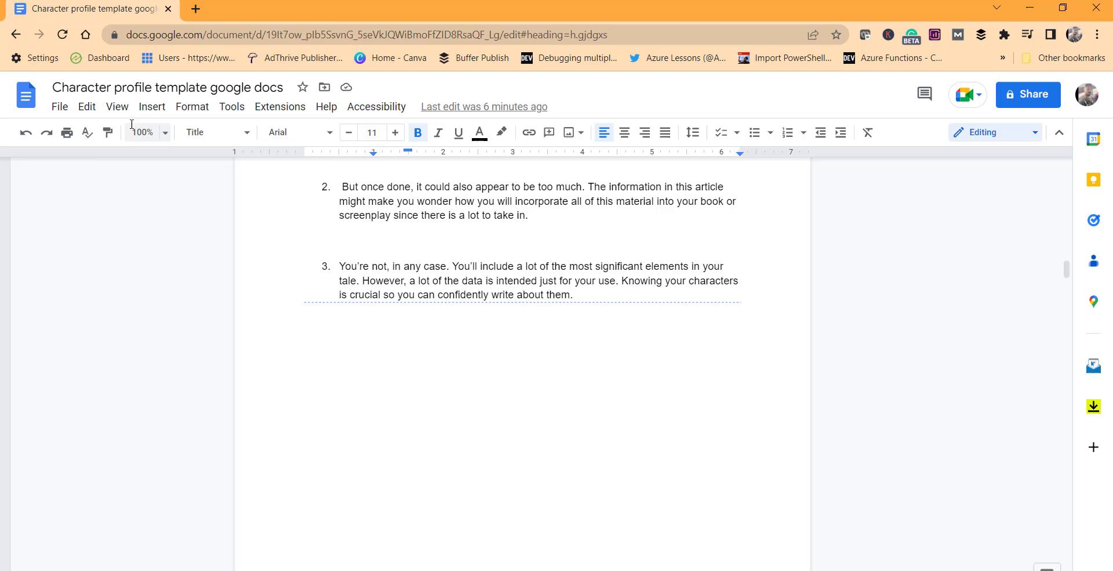
{"action": "left_click", "coordinate": [111, 107]}
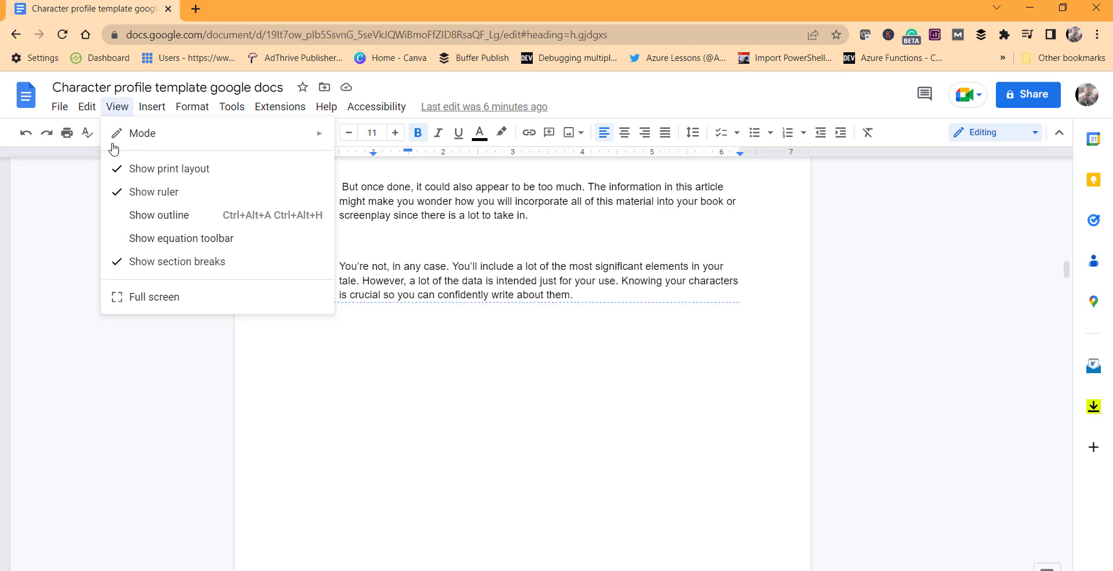
{"action": "left_click", "coordinate": [124, 263]}
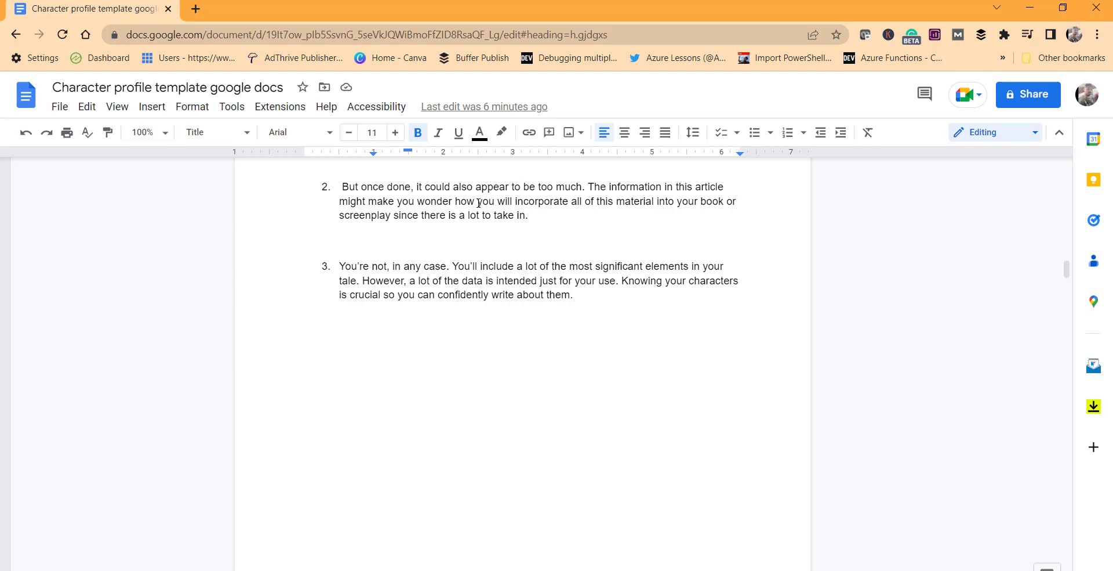
{"action": "left_click", "coordinate": [120, 112]}
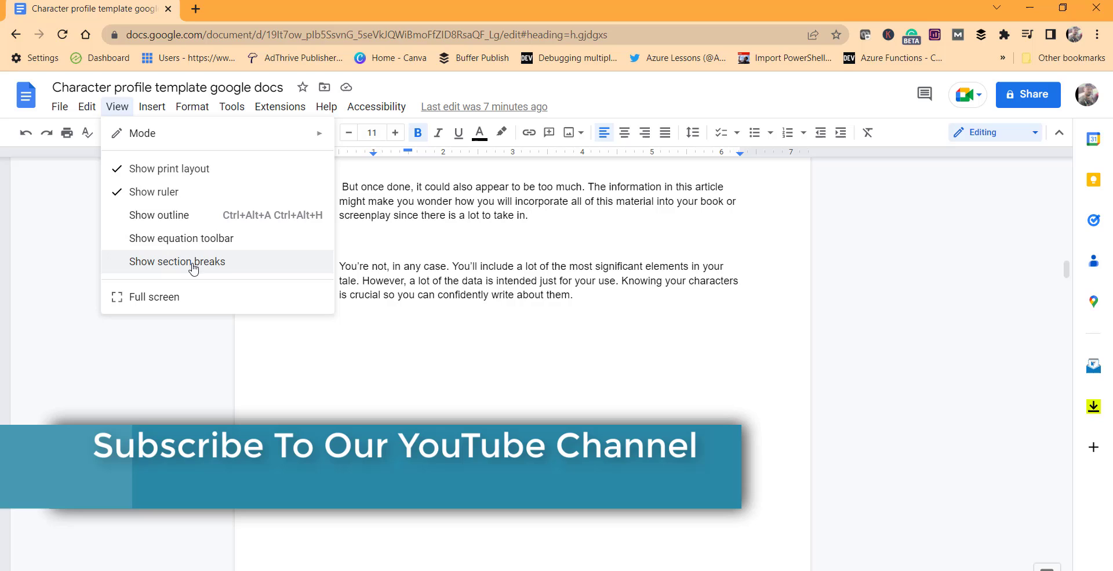
{"action": "left_click", "coordinate": [168, 265]}
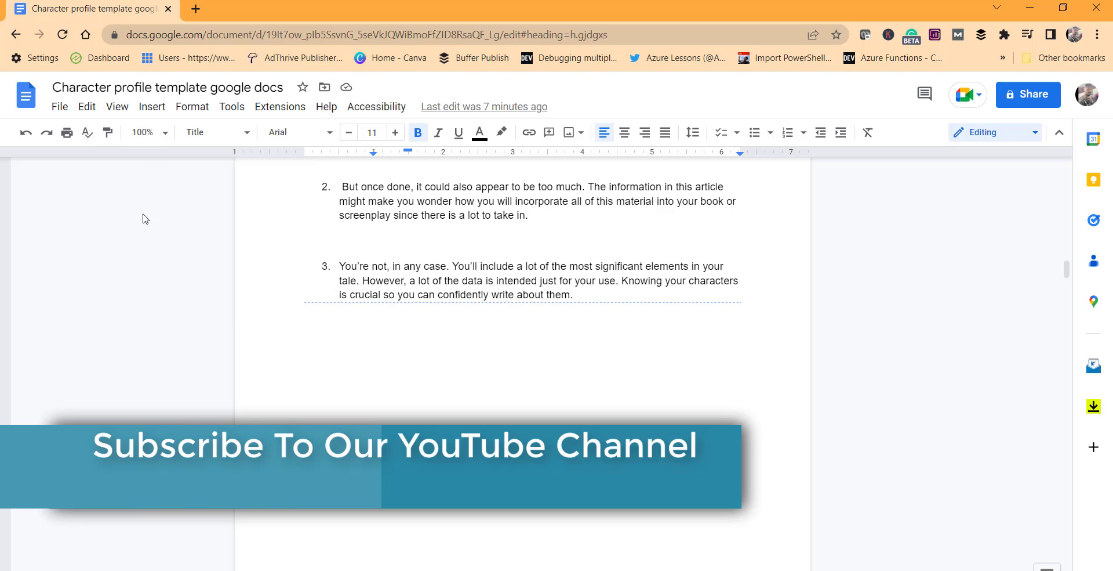
{"action": "left_click", "coordinate": [116, 108]}
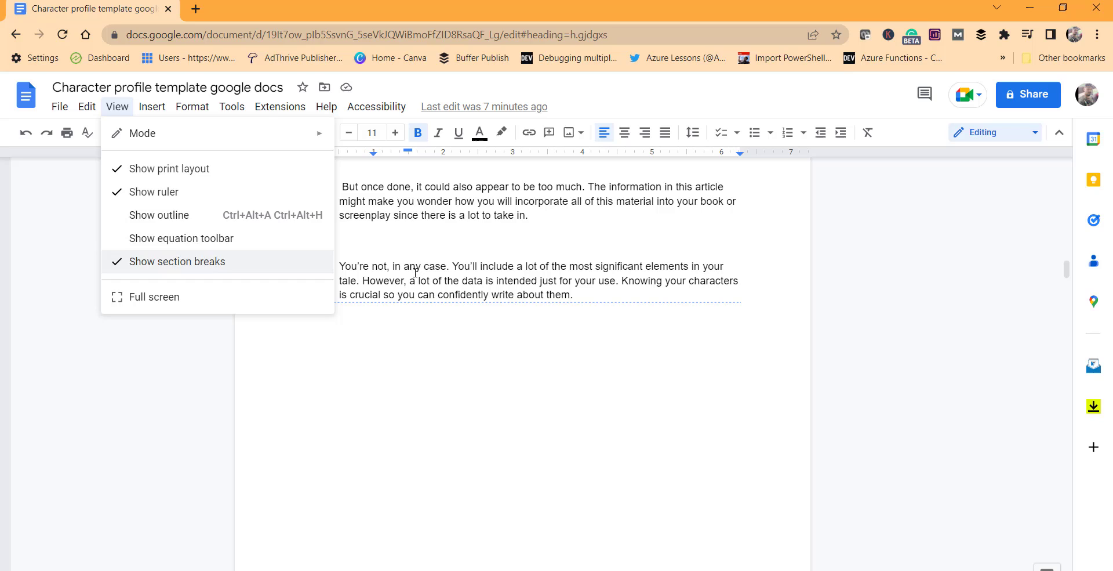
- Place the cursor right after 'them.' in list item 3, confirming section breaks are shown
{"action": "left_click", "coordinate": [341, 297]}
{"action": "double_click", "coordinate": [346, 295]}
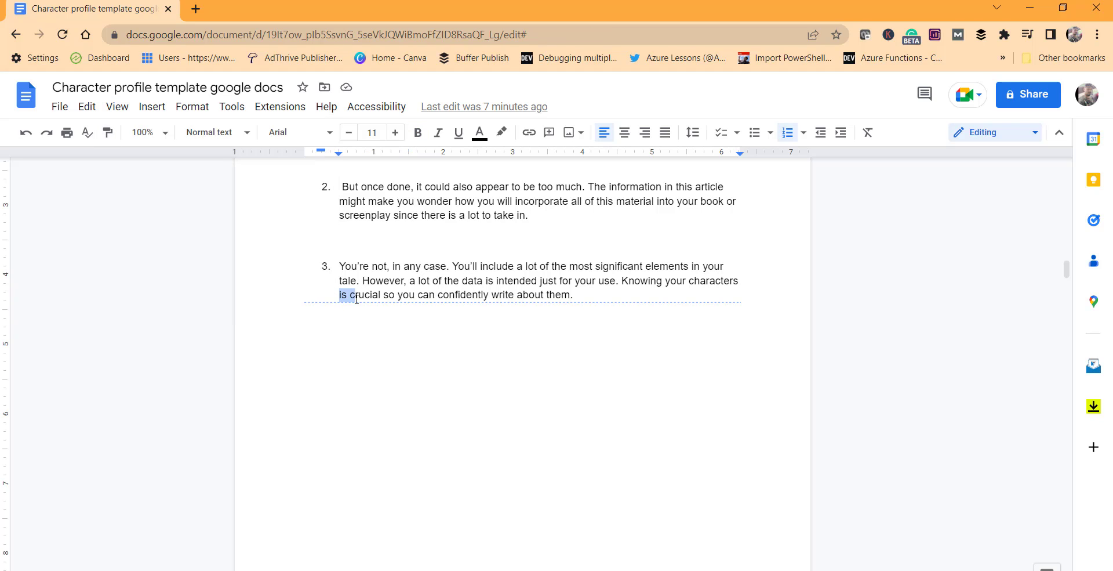
{"action": "left_click", "coordinate": [575, 294]}
{"action": "left_click", "coordinate": [116, 112]}
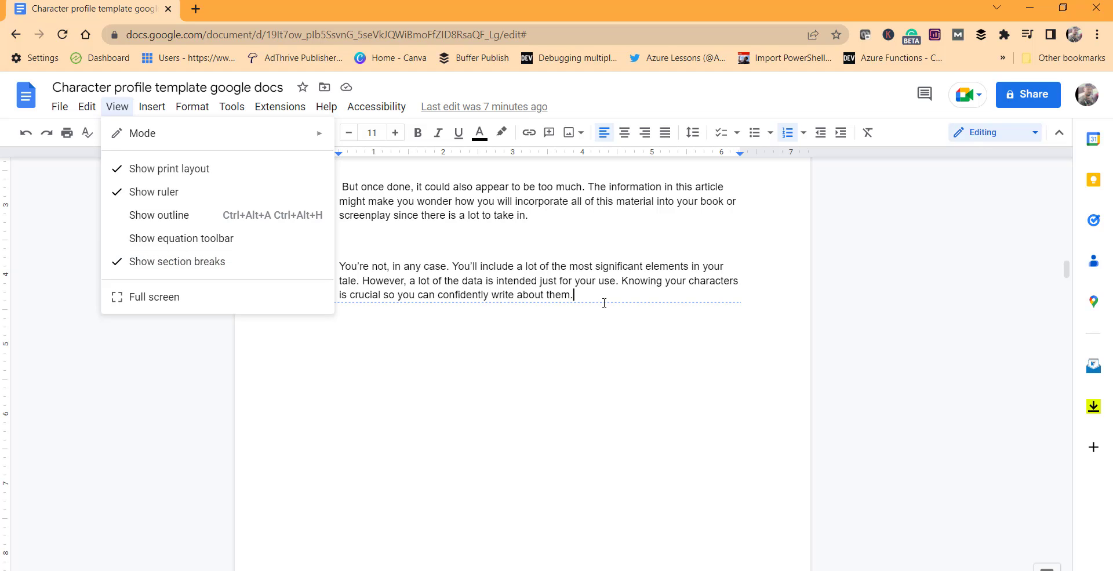
{"action": "left_click", "coordinate": [588, 297]}
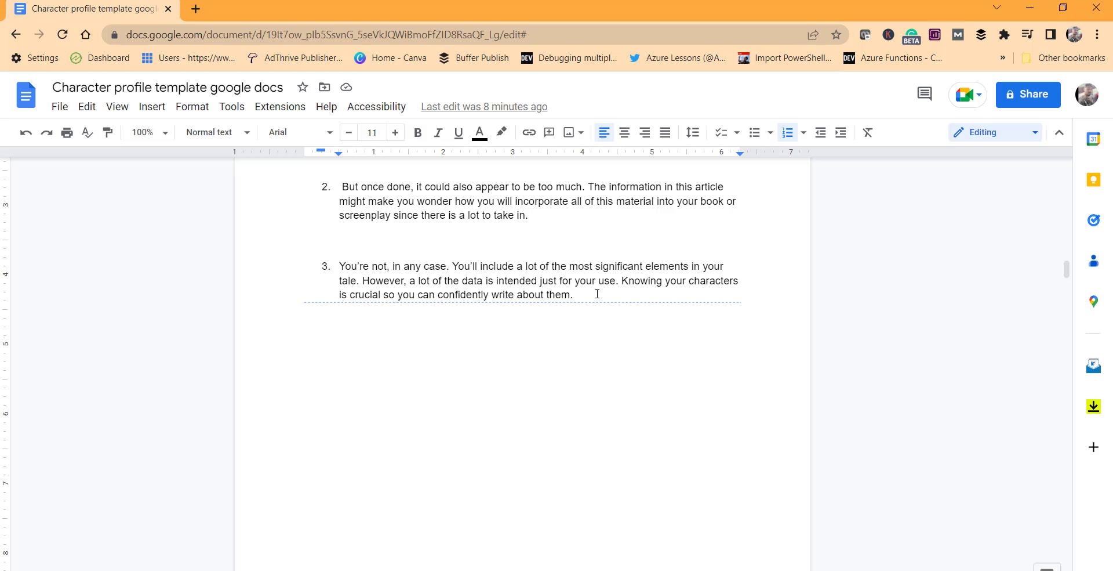
- Remove the section break below item 3 so the next paragraph follows directly
{"action": "key", "text": "ctrl+z"}
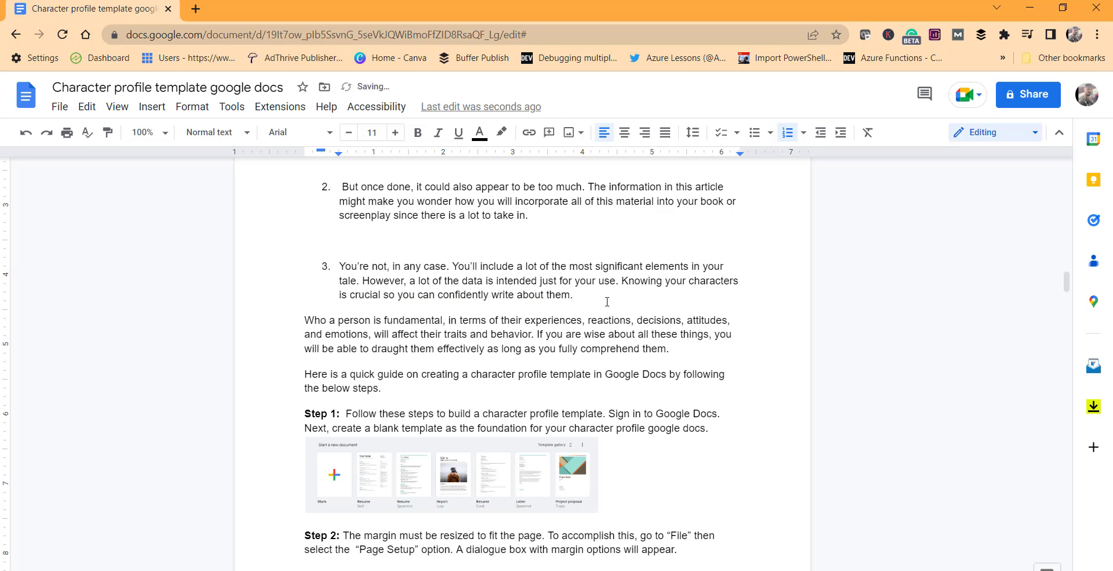